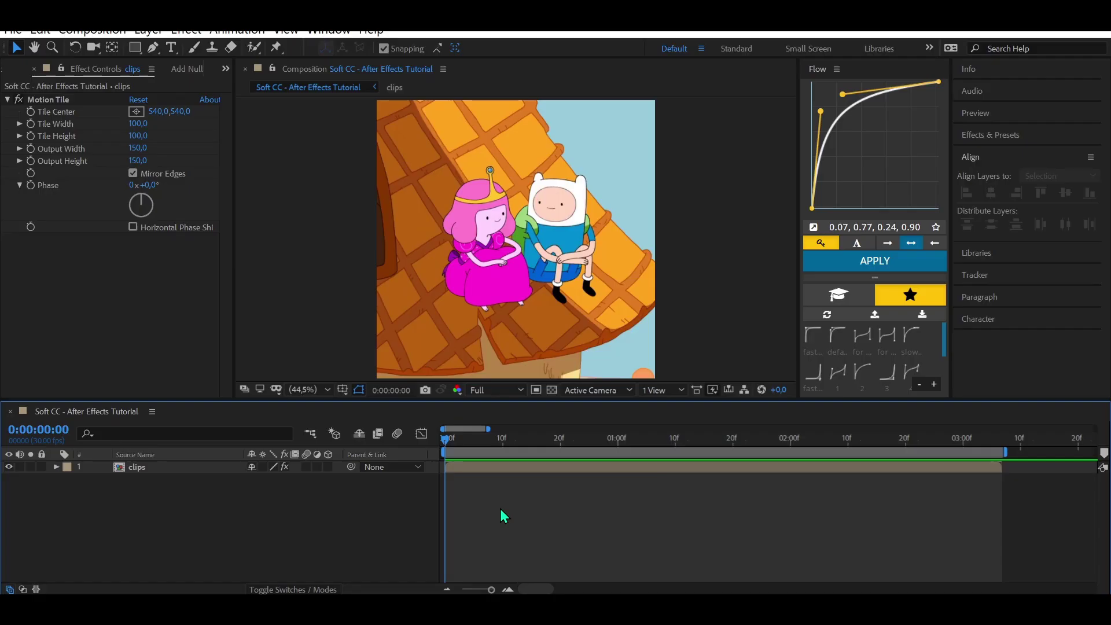
Preview the cartoon clip, stack three adjustment layers above it, and select the lowest
{"action": "key", "text": "space"}
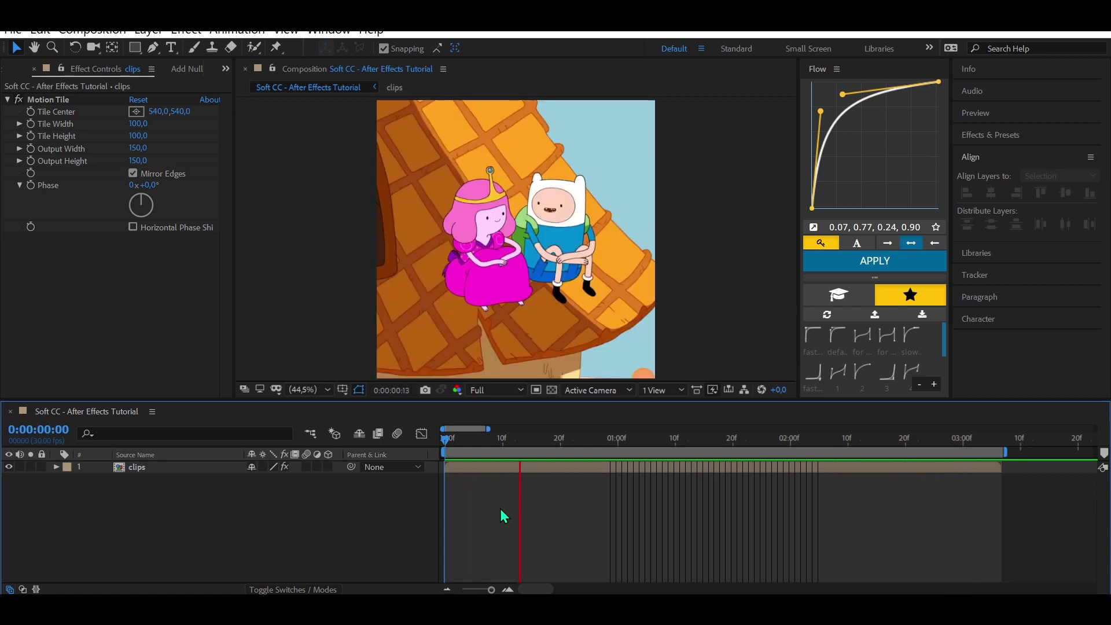
{"action": "key", "text": "space"}
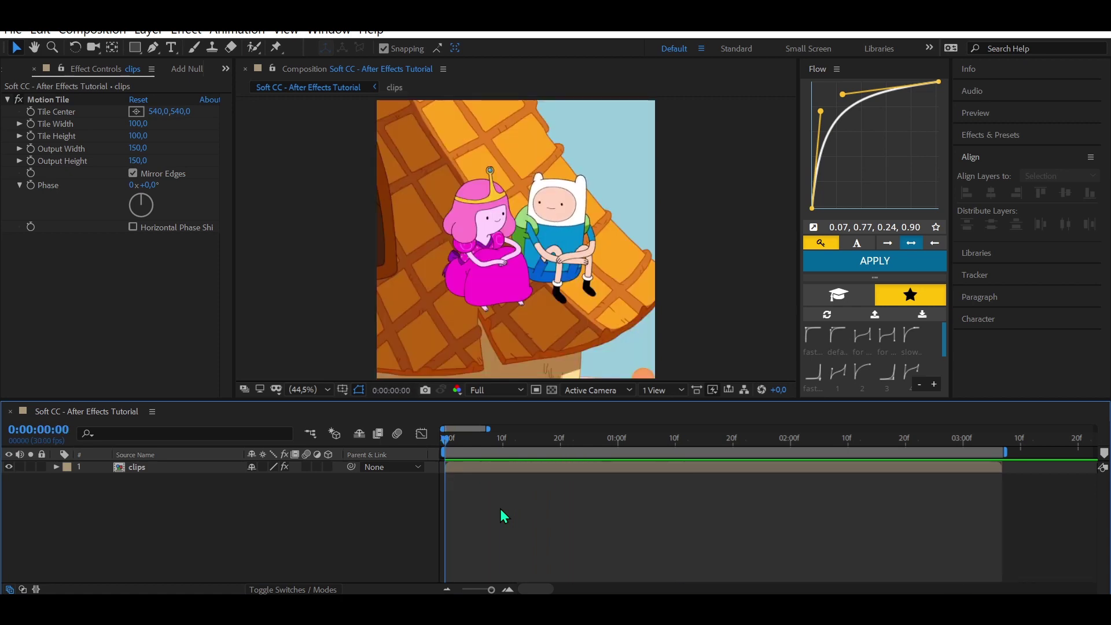
{"action": "left_click", "coordinate": [478, 468]}
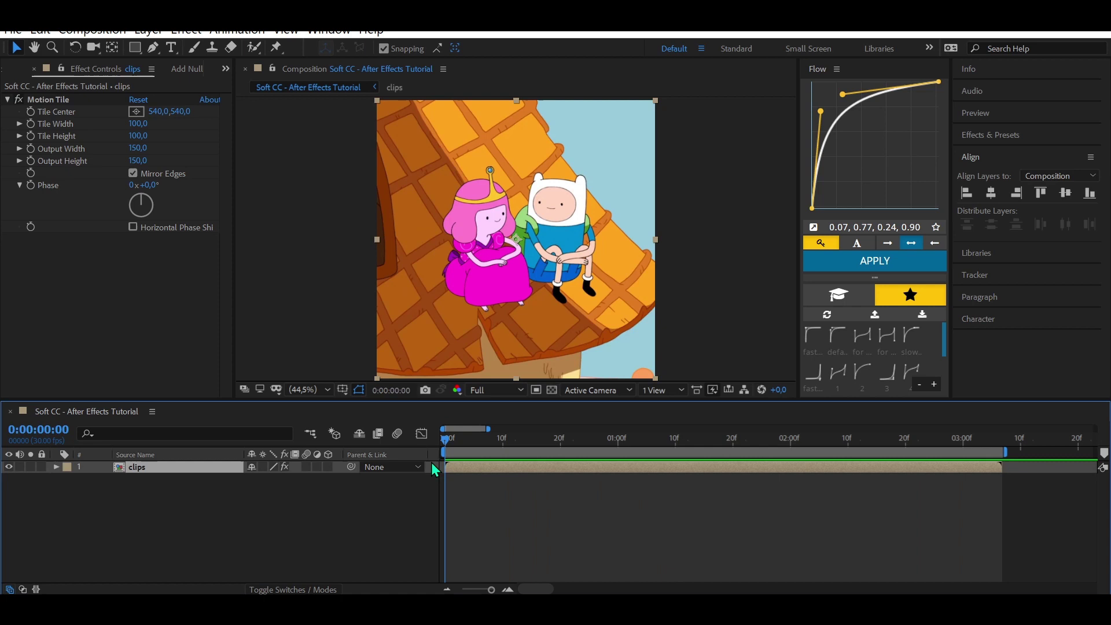
{"action": "right_click", "coordinate": [435, 465]}
{"action": "mouse_move", "coordinate": [522, 289]}
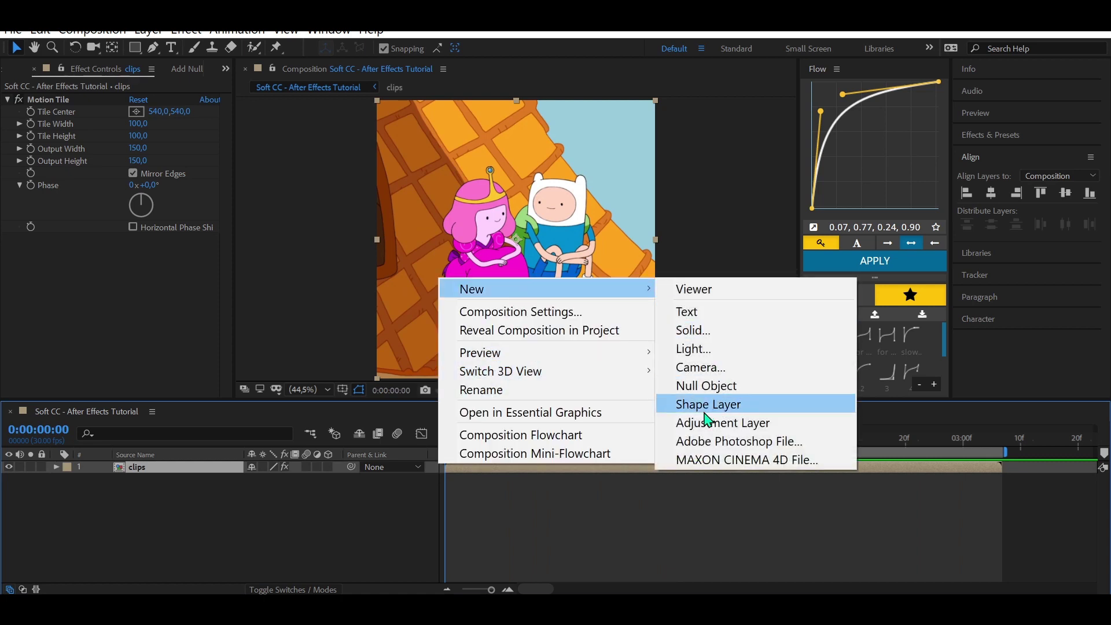
{"action": "left_click", "coordinate": [704, 421]}
{"action": "key", "text": "ctrl+d"}
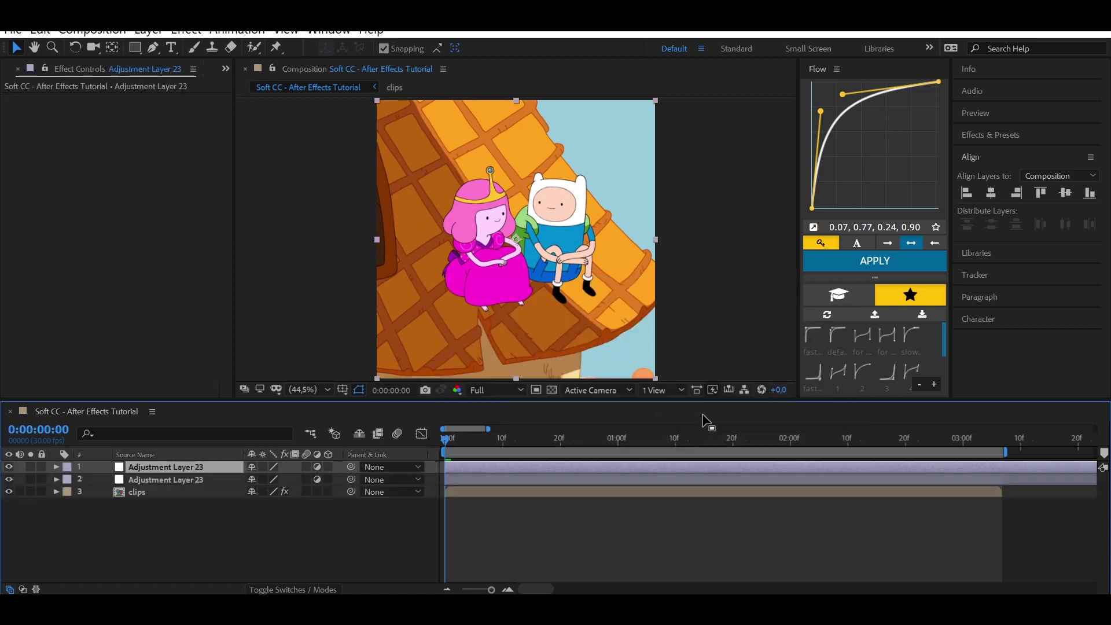
{"action": "key", "text": "ctrl+d"}
{"action": "left_click", "coordinate": [596, 491]}
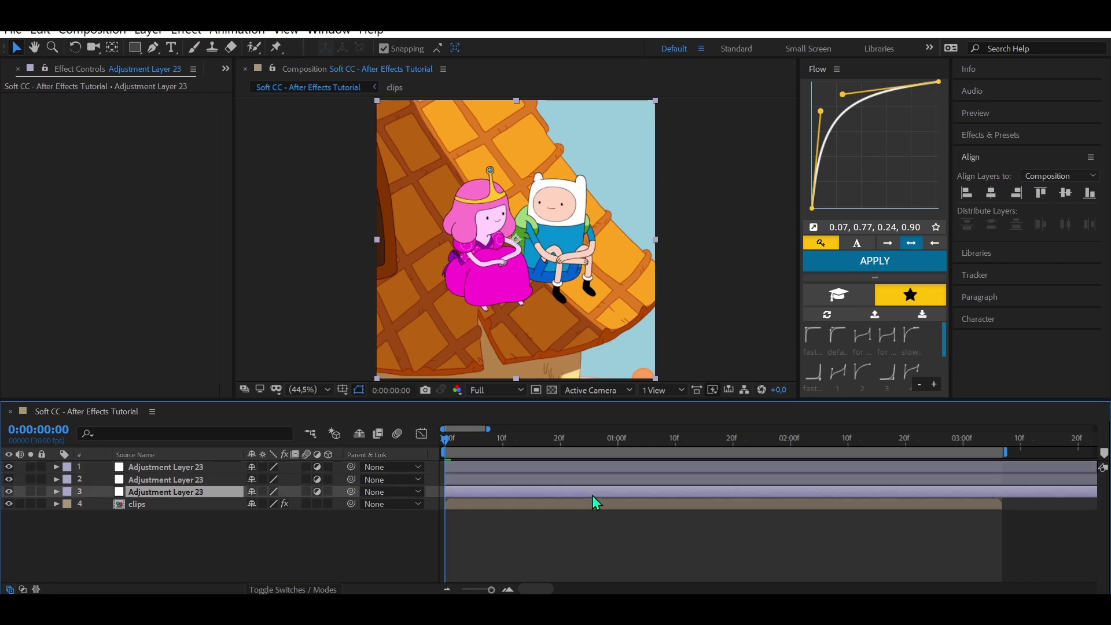
Apply Detail-preserving Upscale with Reduce Noise and Detail at 100% and Detail-preserving alpha
{"action": "key", "text": "ctrl+space"}
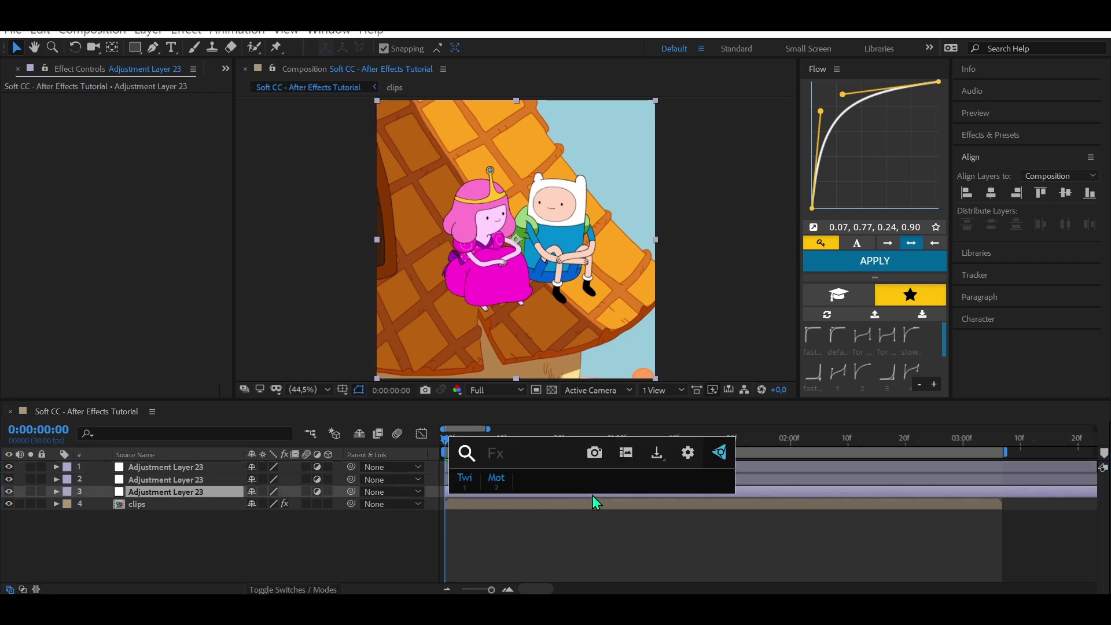
{"action": "type", "text": "det"}
{"action": "key", "text": "Return"}
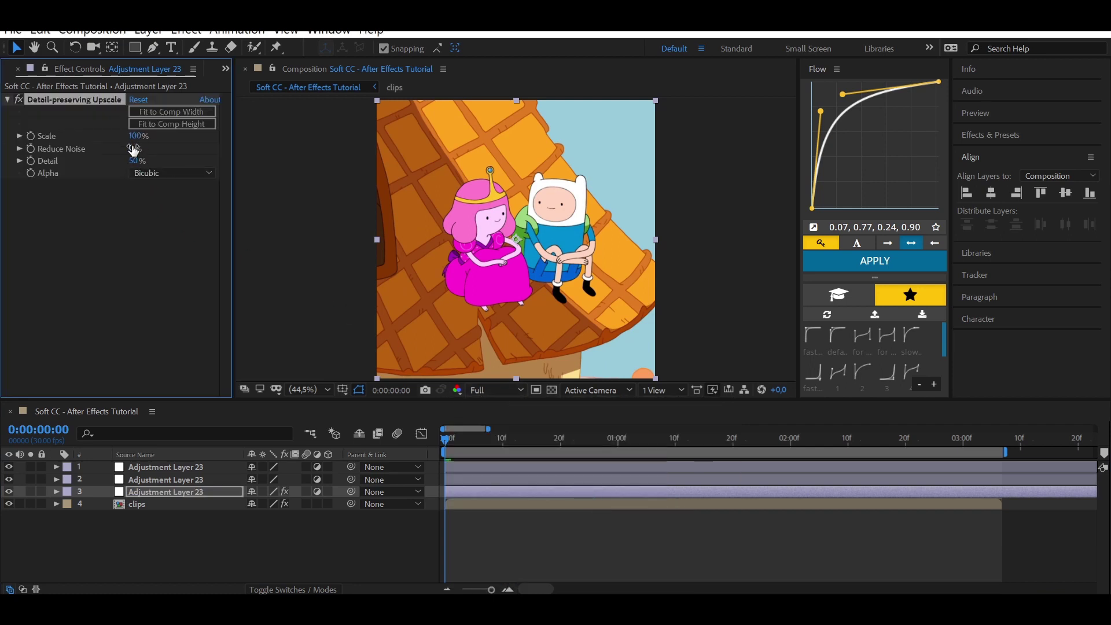
{"action": "left_click", "coordinate": [133, 148]}
{"action": "type", "text": "00"}
{"action": "left_click", "coordinate": [135, 161]}
{"action": "type", "text": "100"}
{"action": "key", "text": "Return"}
{"action": "left_click", "coordinate": [148, 172]}
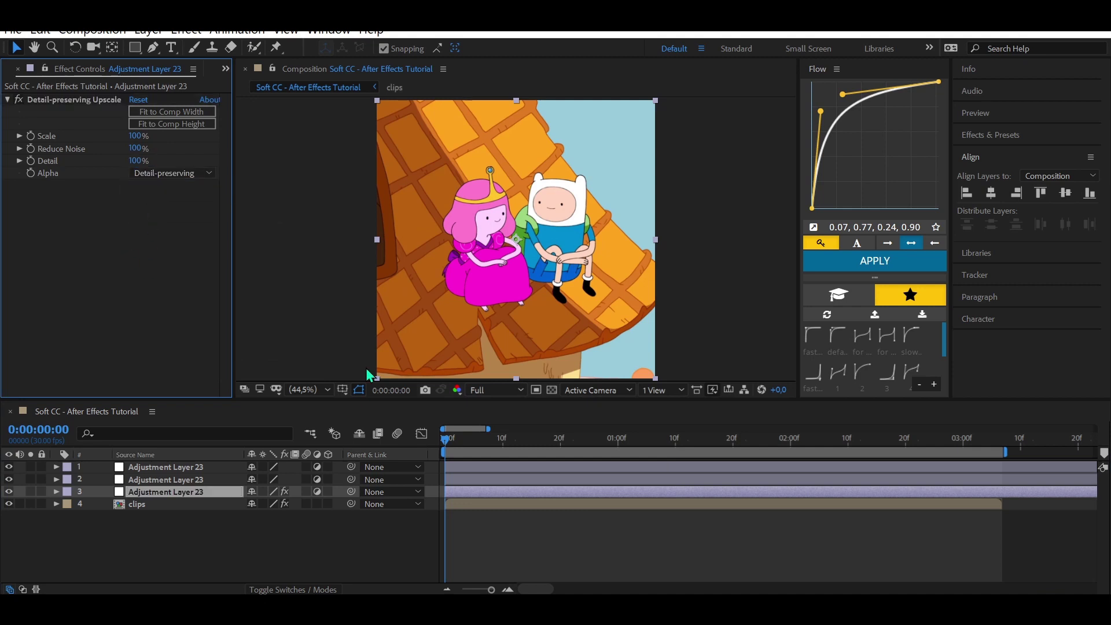
{"action": "left_click", "coordinate": [495, 479]}
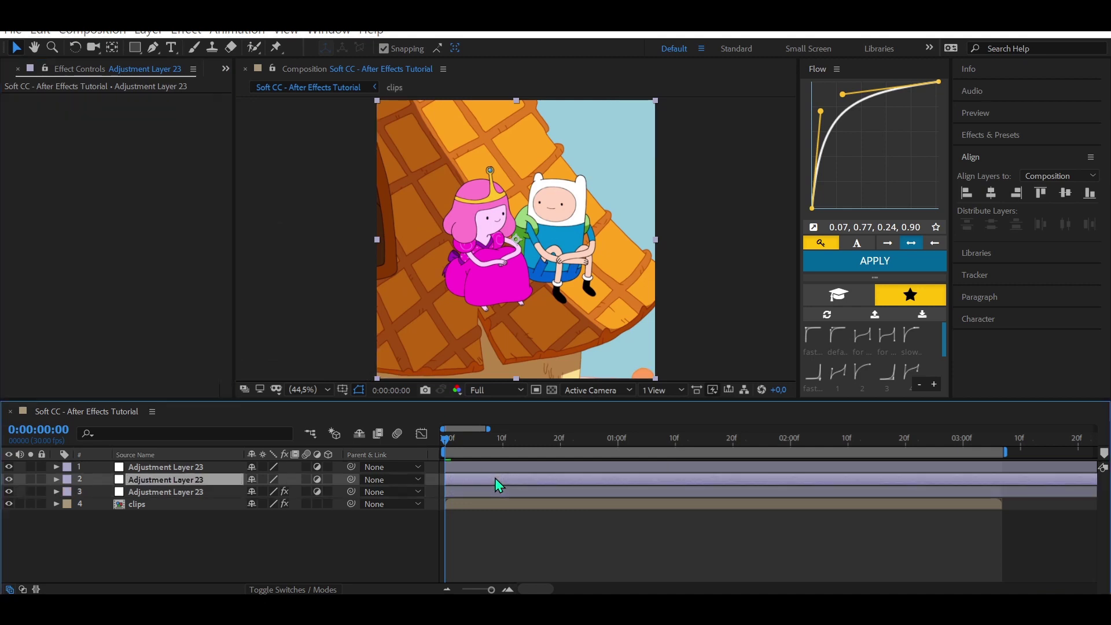
Apply the Looks effect from a 'looks' search and launch the Magic Bullet Looks editor
{"action": "key", "text": "ctrl+space"}
{"action": "type", "text": "l"}
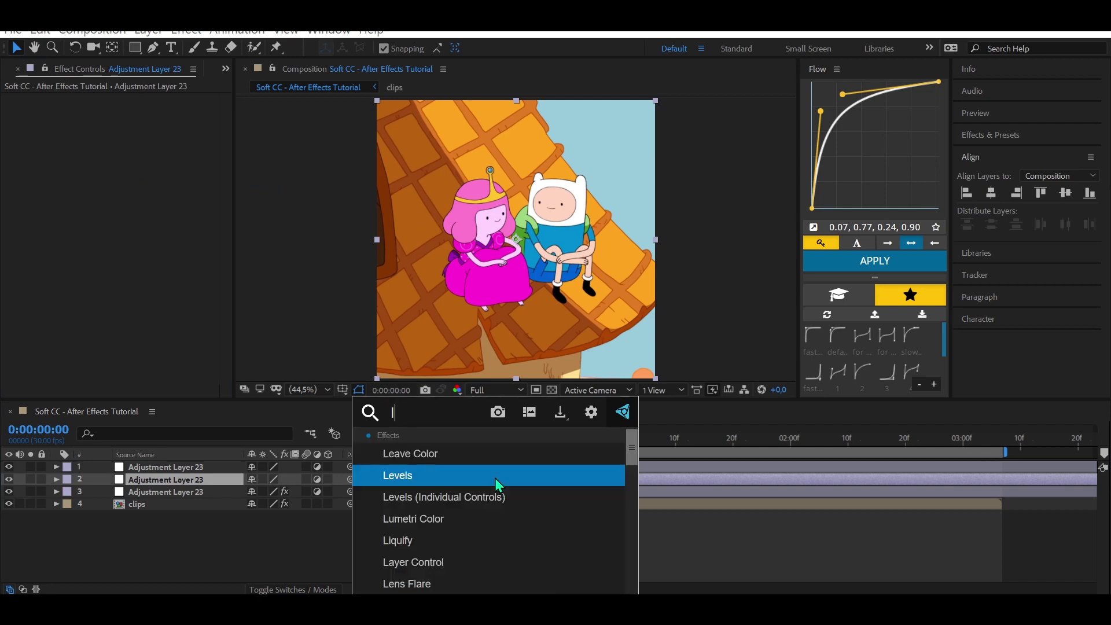
{"action": "type", "text": "ooks"}
{"action": "key", "text": "Return"}
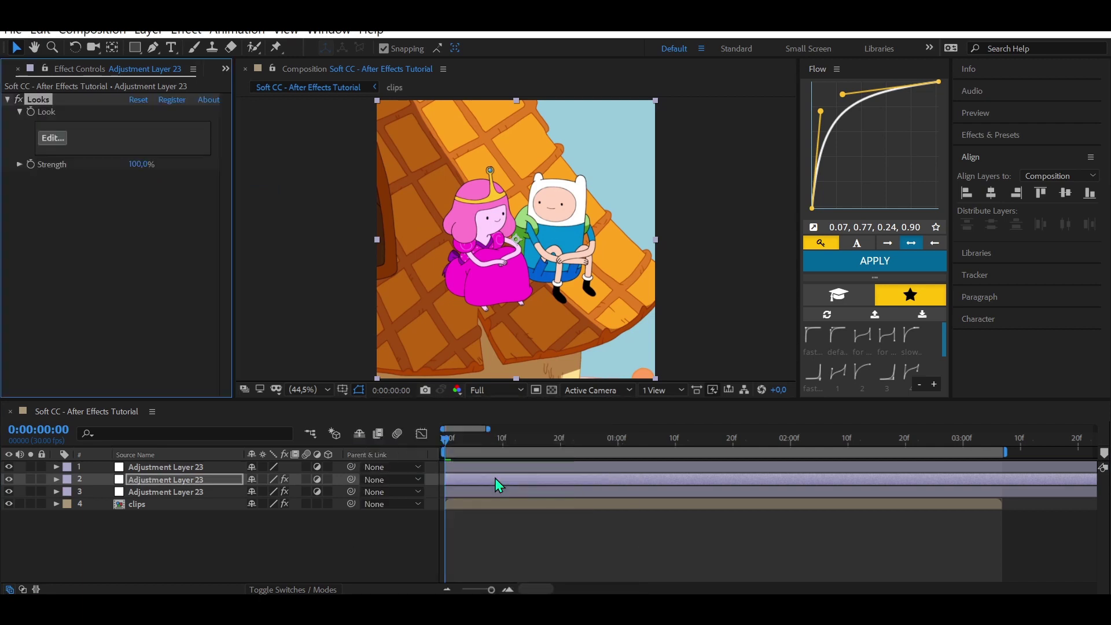
{"action": "left_click", "coordinate": [52, 139]}
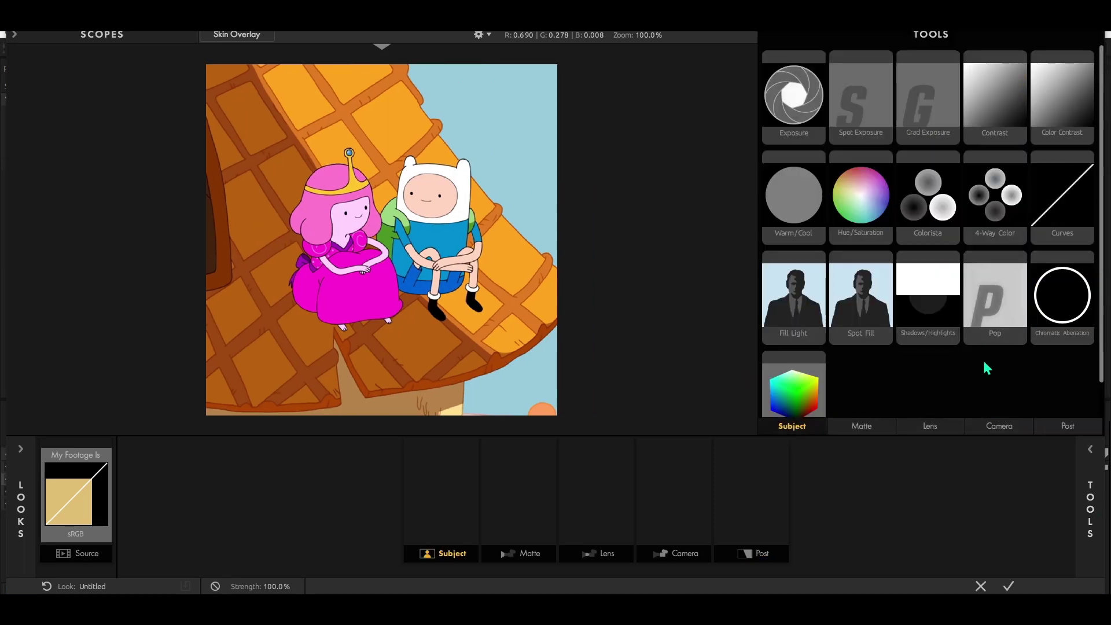
Browse the Matte, Lens, Camera and Post tool tabs
{"action": "left_click", "coordinate": [857, 425]}
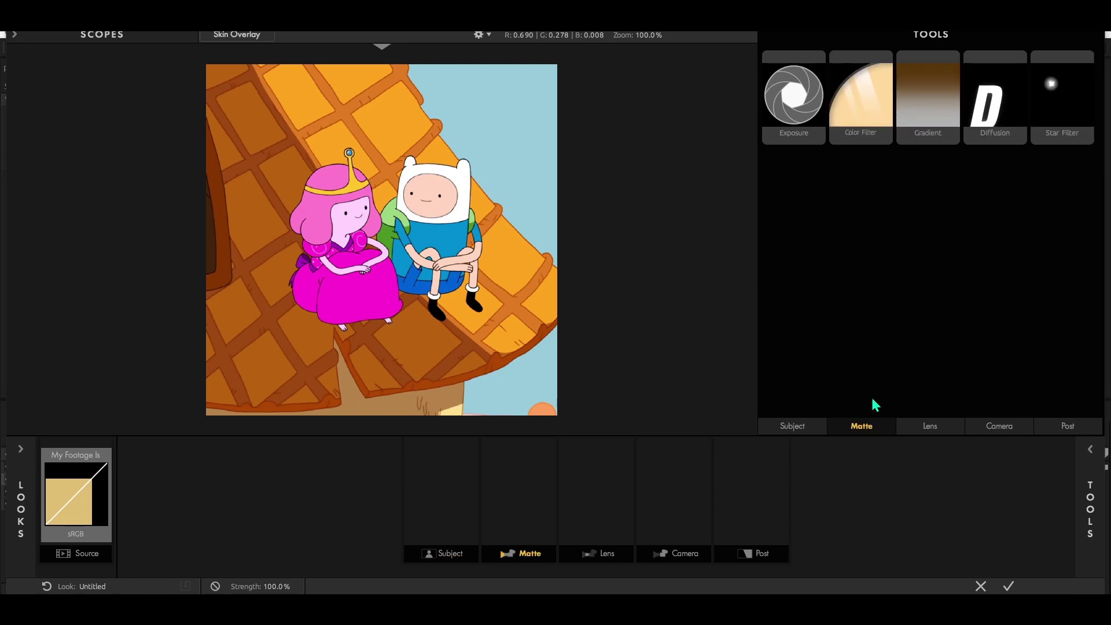
{"action": "left_click", "coordinate": [929, 425]}
{"action": "left_click", "coordinate": [998, 425]}
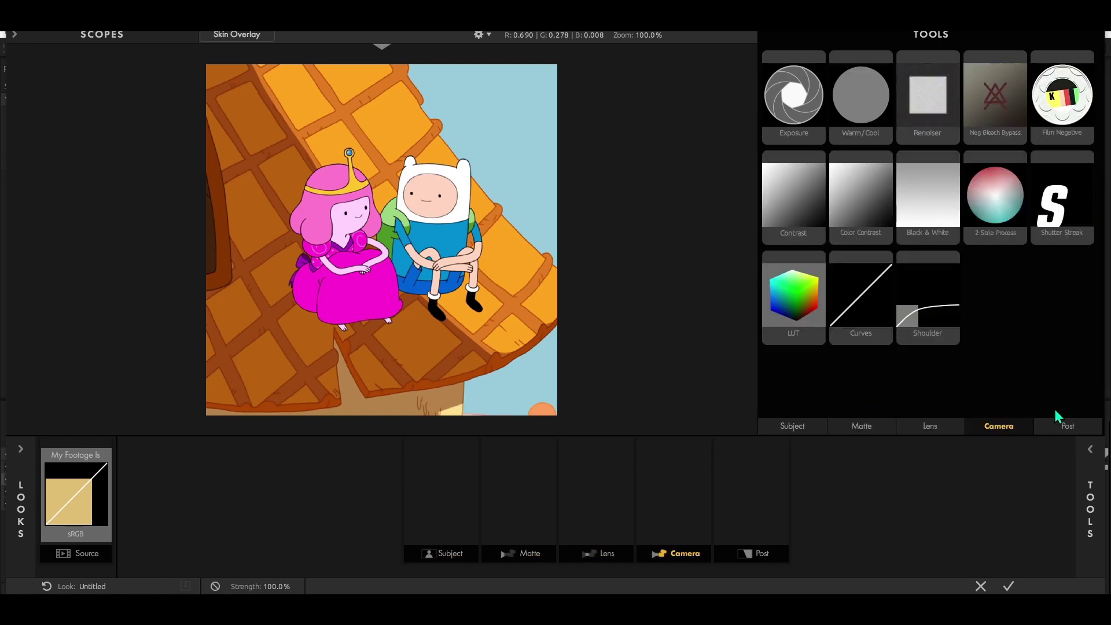
{"action": "left_click", "coordinate": [1060, 423]}
Add Grad Exposure to the Subject stage at +1.60 stops and reposition its gradient
{"action": "left_click", "coordinate": [994, 222]}
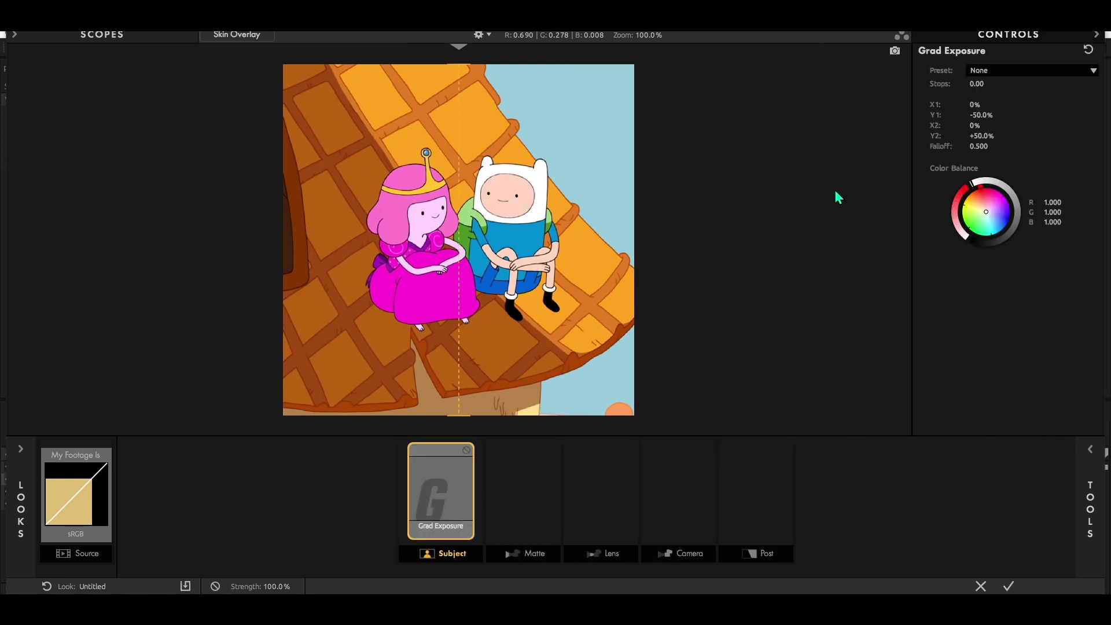
{"action": "left_click", "coordinate": [978, 83]}
{"action": "type", "text": "1.6"}
{"action": "key", "text": "Return"}
{"action": "mouse_move", "coordinate": [974, 104]}
{"action": "left_mouse_down"}
{"action": "mouse_move", "coordinate": [1030, 122]}
{"action": "mouse_move", "coordinate": [999, 147]}
{"action": "left_mouse_up"}
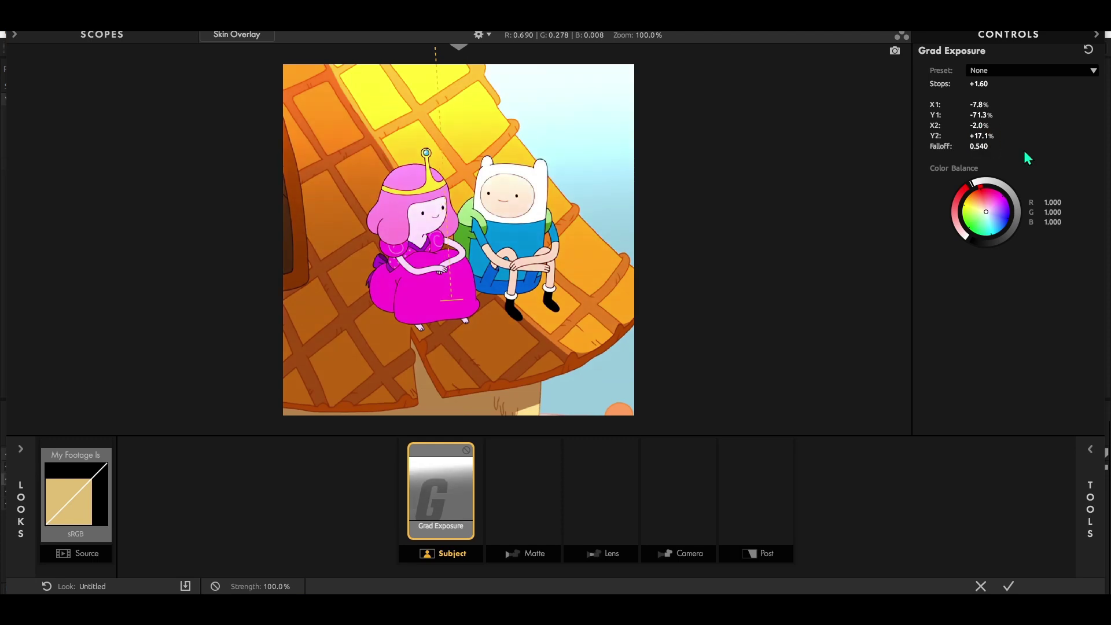
Soften the gradient falloff and set Color Balance to G 0.998, B 0.997
{"action": "left_click_drag", "start_coordinate": [1051, 202], "coordinate": [1055, 205]}
{"action": "left_click", "coordinate": [1054, 212]}
{"action": "type", "text": "0.998"}
{"action": "key", "text": "Tab"}
{"action": "type", "text": "0.997"}
{"action": "key", "text": "Return"}
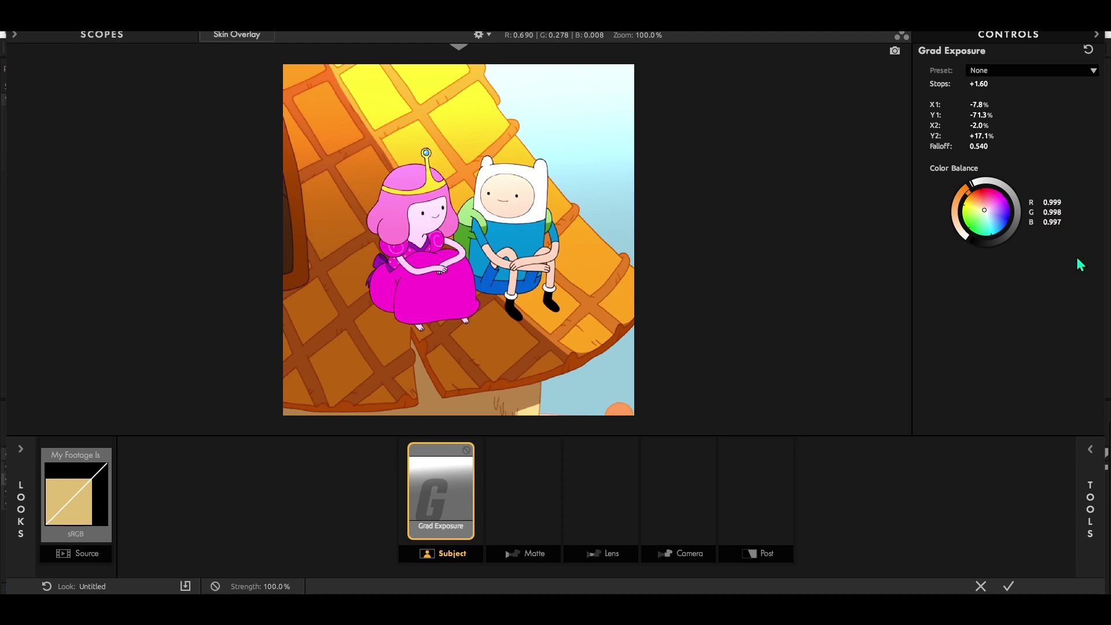
{"action": "left_click", "coordinate": [1092, 461]}
Add a Lens Vignette with an offset centre and a 67% amount
{"action": "left_click", "coordinate": [1039, 417]}
{"action": "scroll", "coordinate": [1028, 404], "scroll_direction": "down", "scroll_amount": 3}
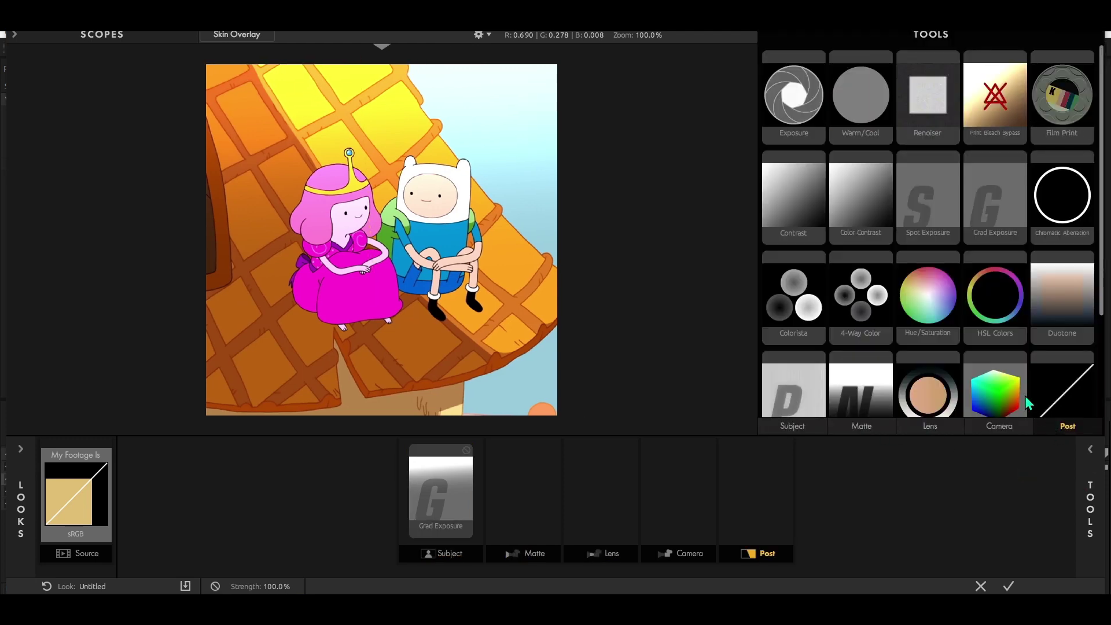
{"action": "scroll", "coordinate": [961, 382], "scroll_direction": "up", "scroll_amount": 3}
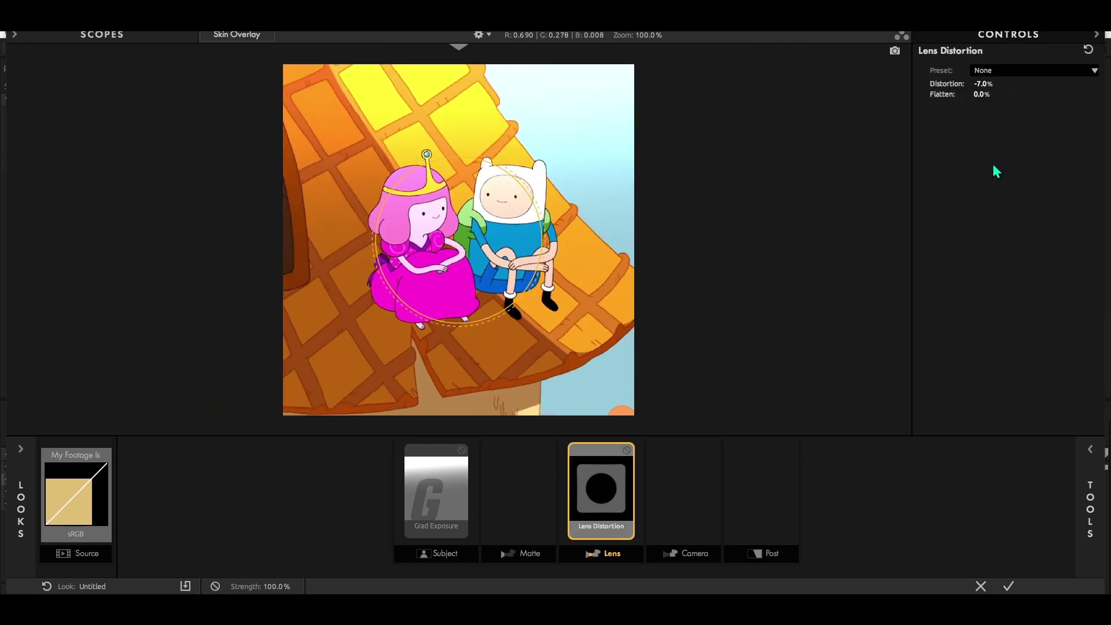
{"action": "double_click", "coordinate": [912, 198]}
{"action": "left_click", "coordinate": [998, 94]}
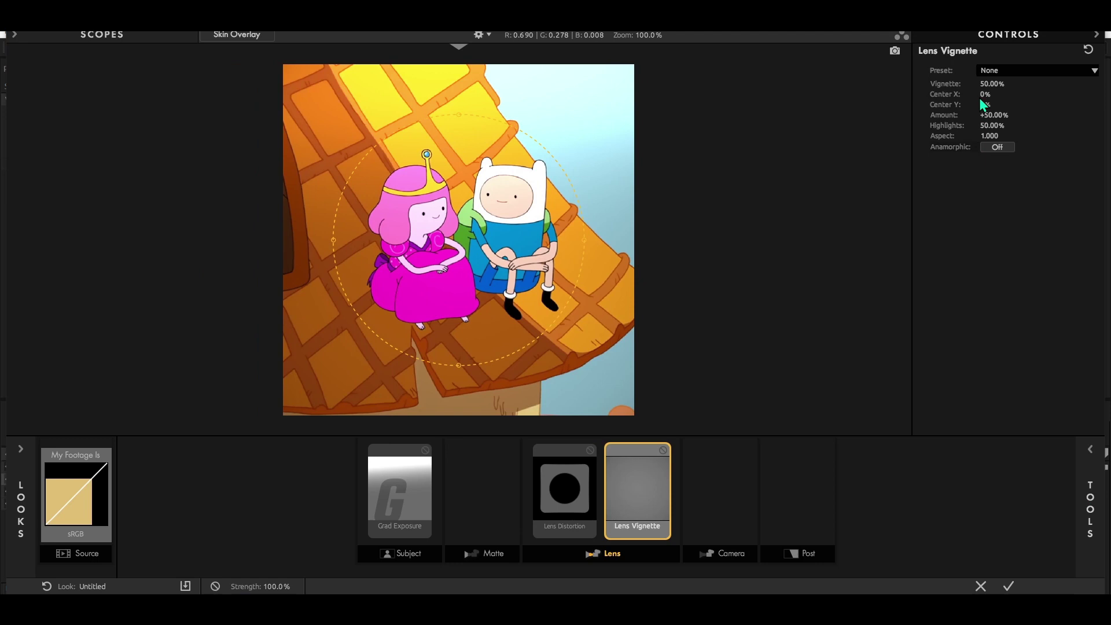
{"action": "type", "text": "-4.35"}
{"action": "key", "text": "Tab"}
{"action": "type", "text": "-21.26"}
{"action": "key", "text": "Return"}
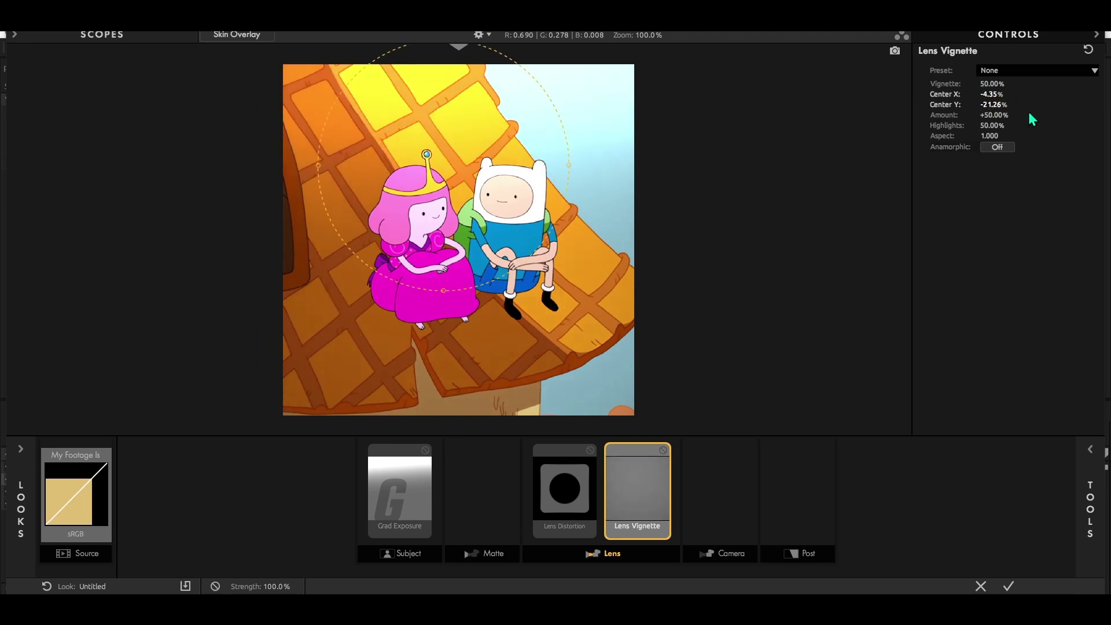
{"action": "mouse_move", "coordinate": [998, 114]}
{"action": "left_mouse_down"}
{"action": "mouse_move", "coordinate": [1039, 126]}
{"action": "mouse_move", "coordinate": [1055, 146]}
{"action": "left_mouse_up"}
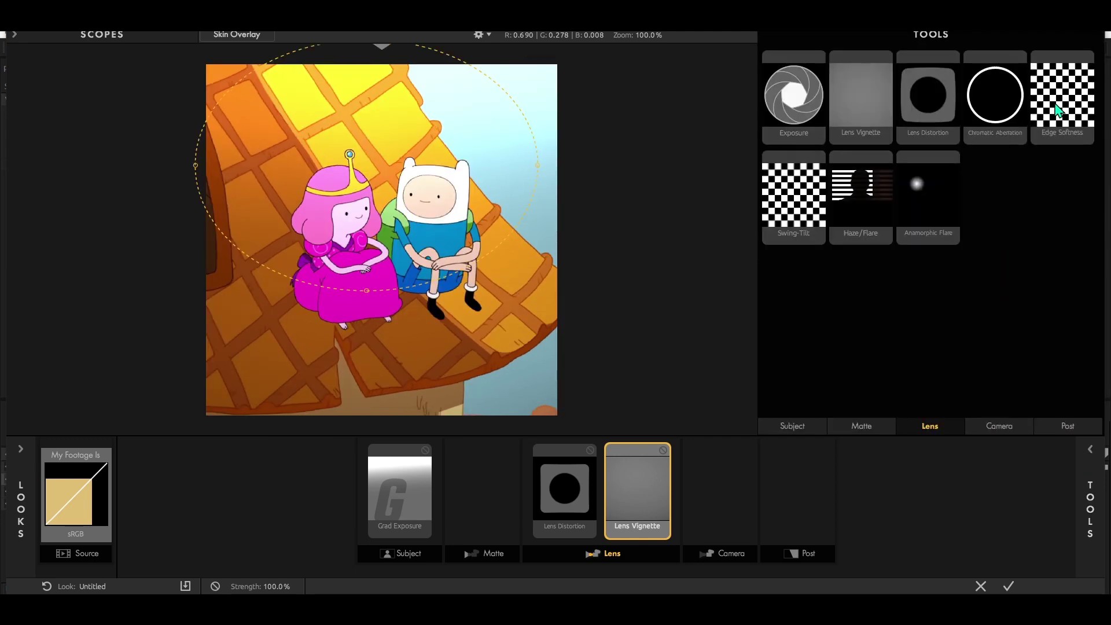
Add Edge Softness centred up-left, with 1.20% blur size and 1.597 aspect
{"action": "double_click", "coordinate": [1059, 104]}
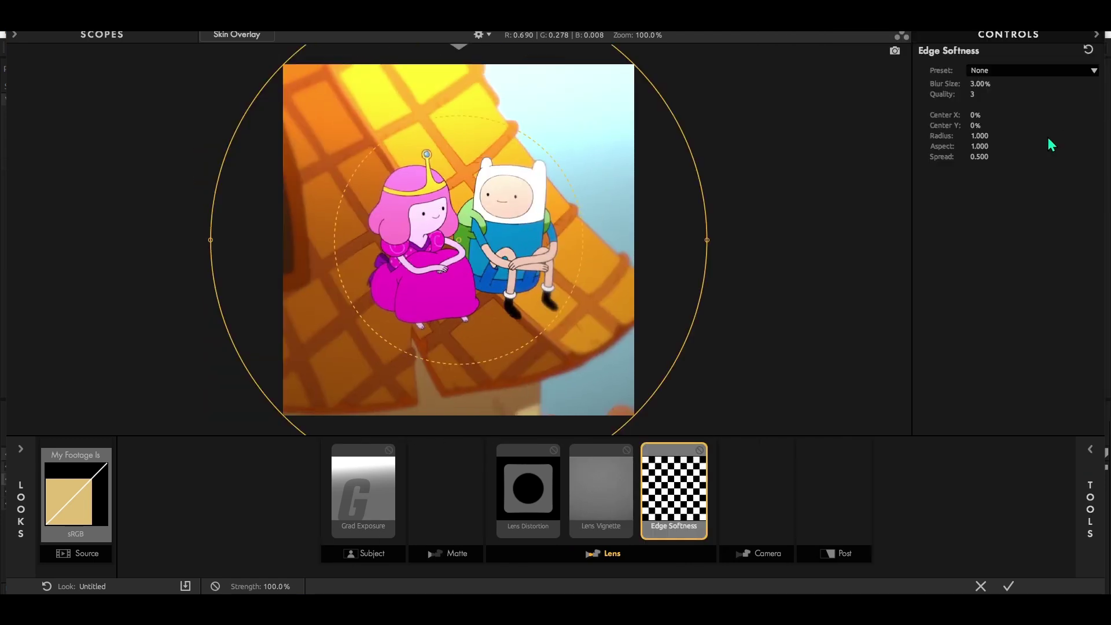
{"action": "left_click_drag", "start_coordinate": [973, 115], "coordinate": [1031, 148]}
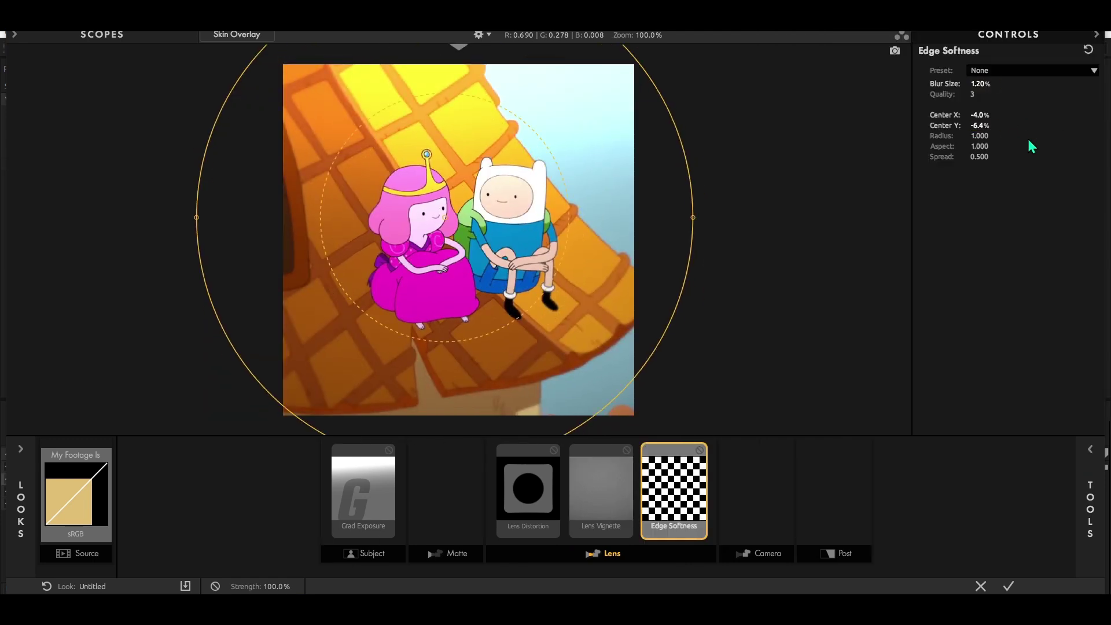
{"action": "type", "text": "1.597"}
{"action": "key", "text": "Return"}
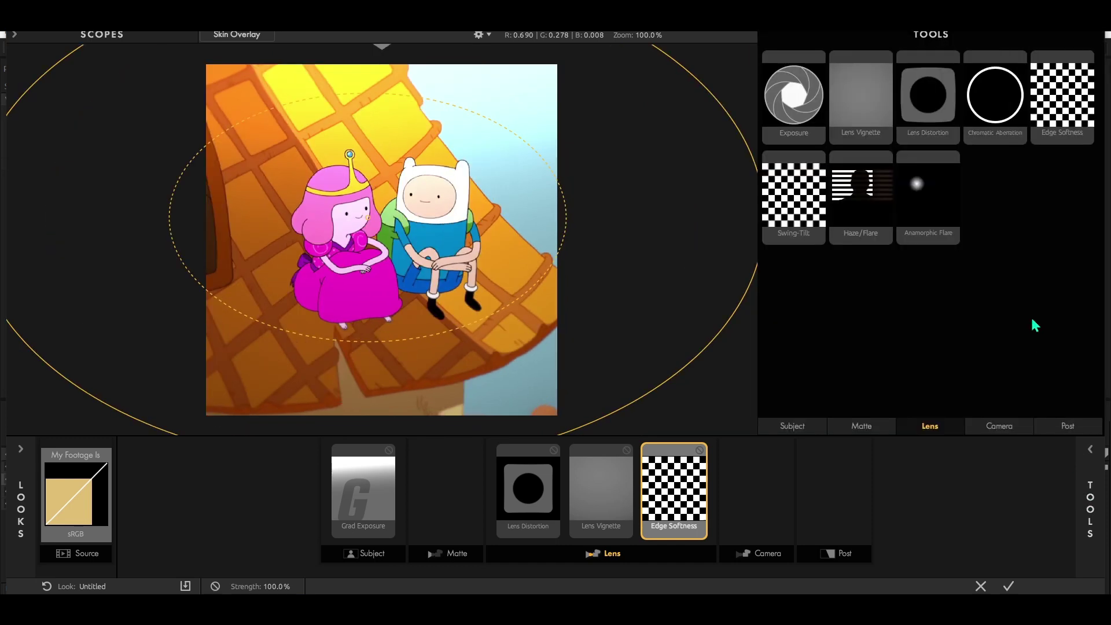
Add Haze/Flare to the lens stage with Spillage 12% and Softness 2.9%
{"action": "double_click", "coordinate": [858, 185]}
{"action": "left_click", "coordinate": [1015, 83]}
{"action": "type", "text": "12"}
{"action": "key", "text": "Return"}
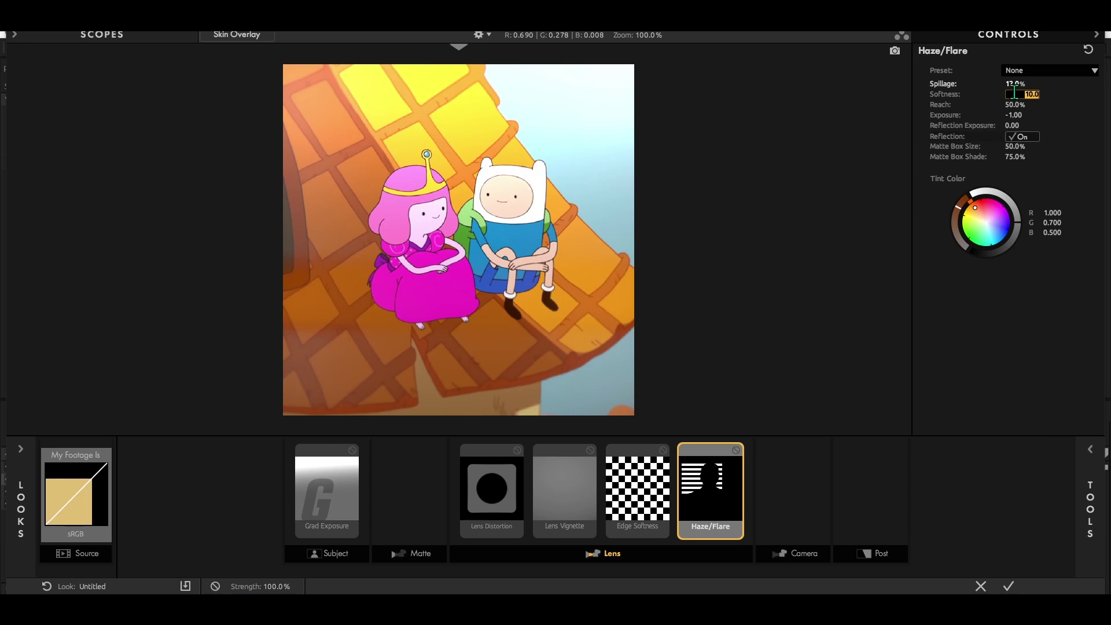
{"action": "left_click", "coordinate": [1013, 94]}
{"action": "type", "text": "2.9"}
{"action": "key", "text": "Return"}
Set Reach 15.9%, Exposure +0.80, Reflection Exposure -7.20, and tint toward yellow
{"action": "left_click", "coordinate": [1014, 105]}
{"action": "type", "text": "5.9"}
{"action": "key", "text": "Return"}
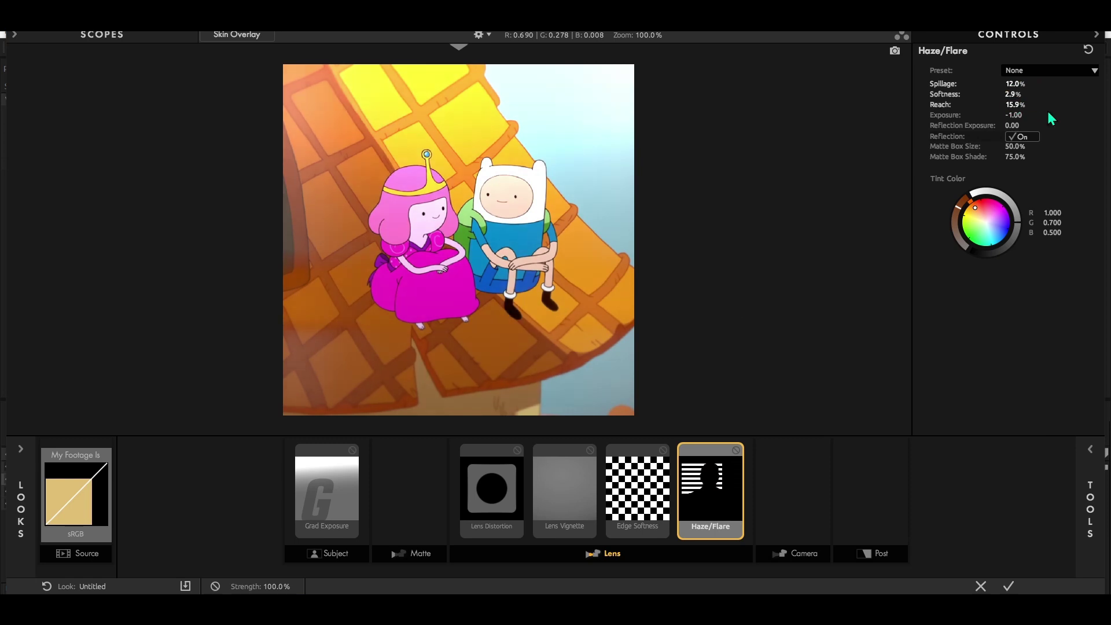
{"action": "mouse_move", "coordinate": [1014, 114]}
{"action": "left_mouse_down"}
{"action": "mouse_move", "coordinate": [1045, 122]}
{"action": "mouse_move", "coordinate": [1046, 135]}
{"action": "left_mouse_up"}
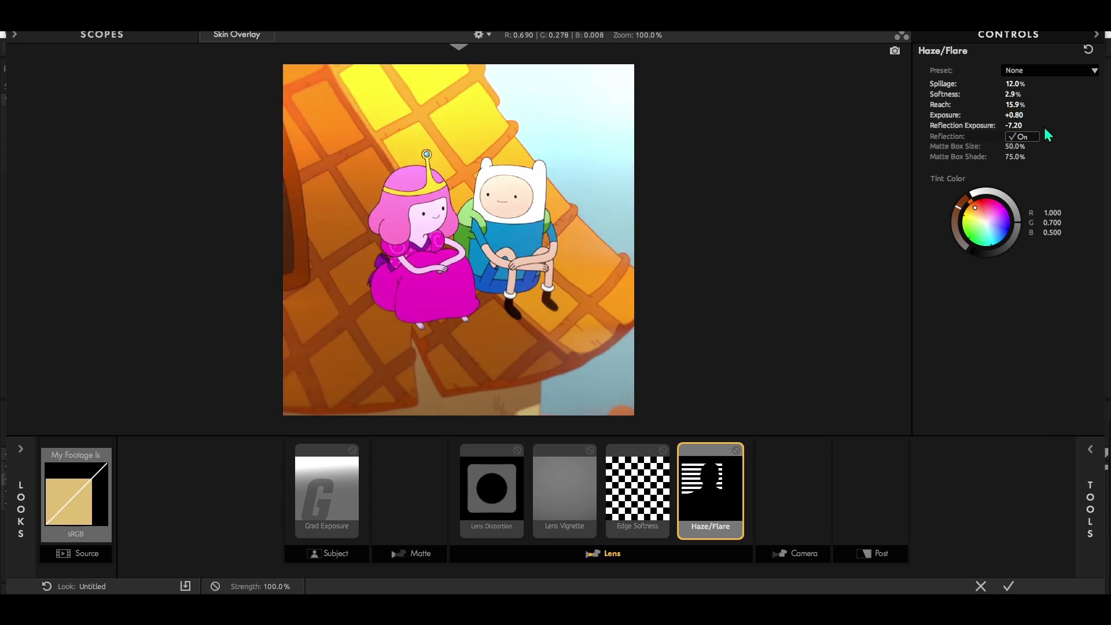
{"action": "left_click_drag", "start_coordinate": [1051, 213], "coordinate": [1091, 243]}
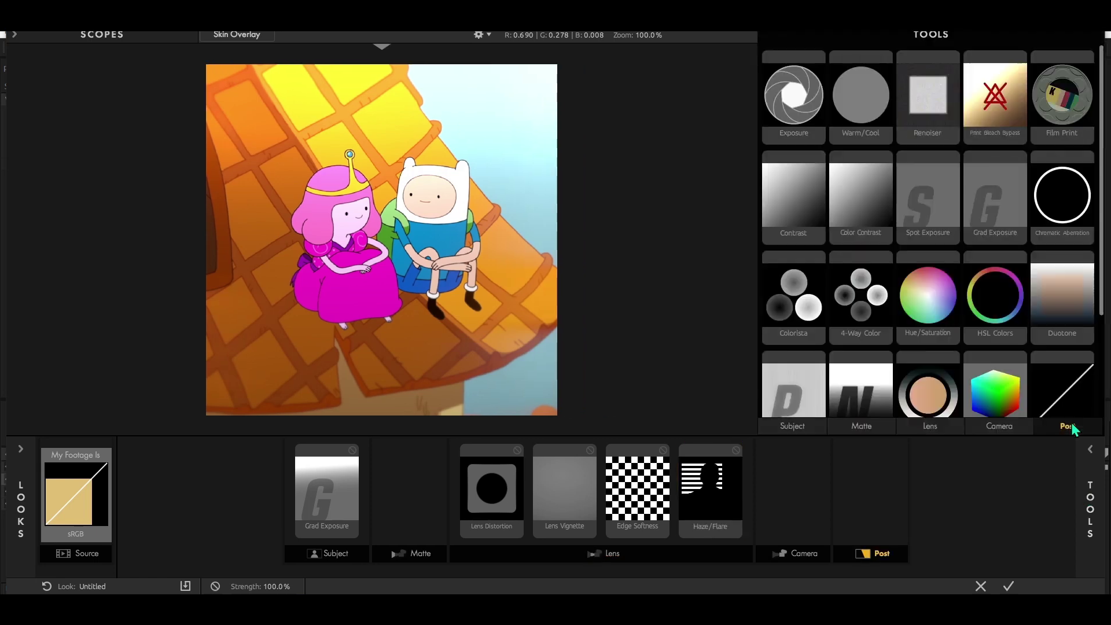
Add HSL Colors to the post stage and shift hues toward red
{"action": "double_click", "coordinate": [992, 314]}
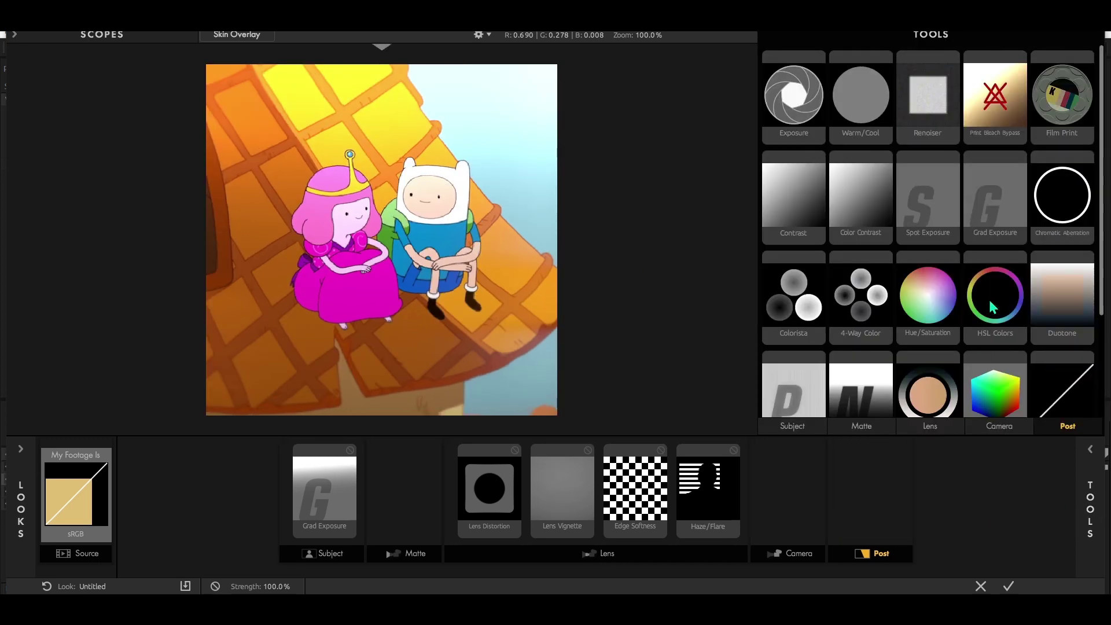
{"action": "double_click", "coordinate": [993, 304]}
{"action": "mouse_move", "coordinate": [955, 291]}
{"action": "left_mouse_down"}
{"action": "mouse_move", "coordinate": [965, 291]}
{"action": "mouse_move", "coordinate": [946, 300]}
{"action": "mouse_move", "coordinate": [966, 319]}
{"action": "mouse_move", "coordinate": [970, 356]}
{"action": "left_mouse_up"}
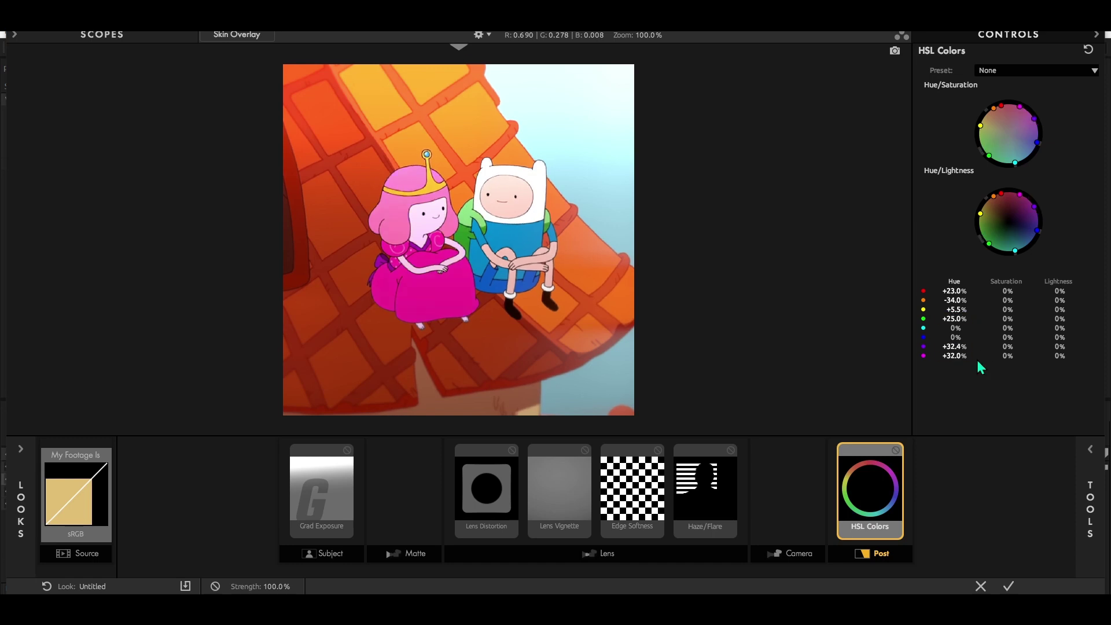
Desaturate yellows and greens, brighten reds slightly, and apply the finished look
{"action": "mouse_move", "coordinate": [1006, 291]}
{"action": "left_mouse_down"}
{"action": "mouse_move", "coordinate": [1020, 300]}
{"action": "mouse_move", "coordinate": [971, 310]}
{"action": "mouse_move", "coordinate": [1038, 347]}
{"action": "mouse_move", "coordinate": [1033, 372]}
{"action": "left_mouse_up"}
{"action": "left_click", "coordinate": [1005, 337]}
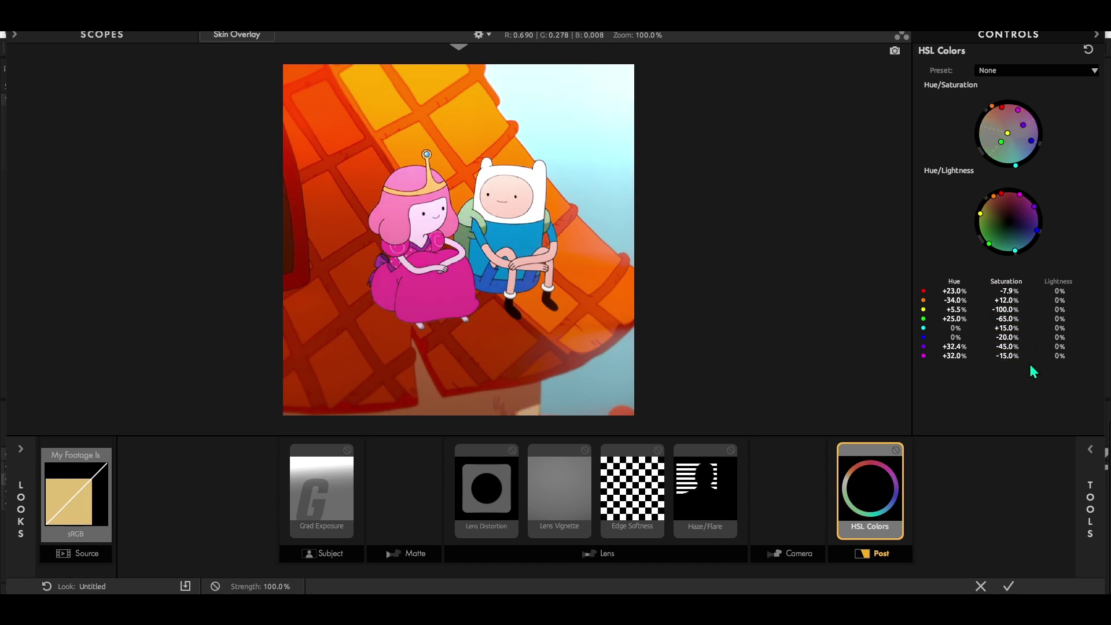
{"action": "left_click_drag", "start_coordinate": [1058, 291], "coordinate": [1091, 322]}
{"action": "left_click", "coordinate": [1008, 585]}
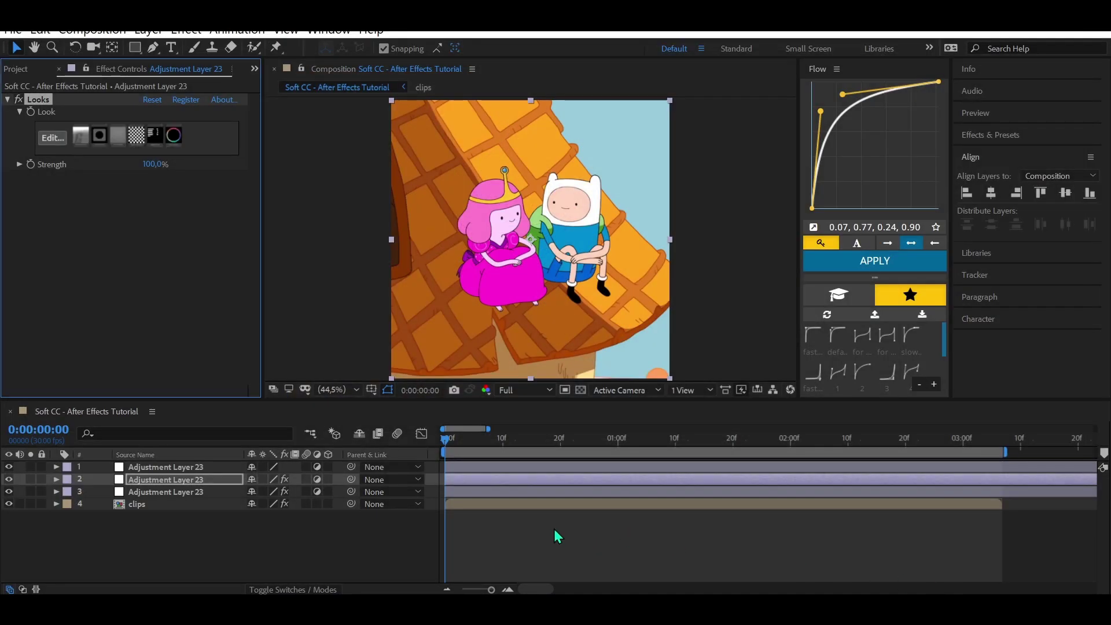
Select the top adjustment layer and apply Sharpen with Sharpen Amount 20
{"action": "left_click", "coordinate": [484, 467]}
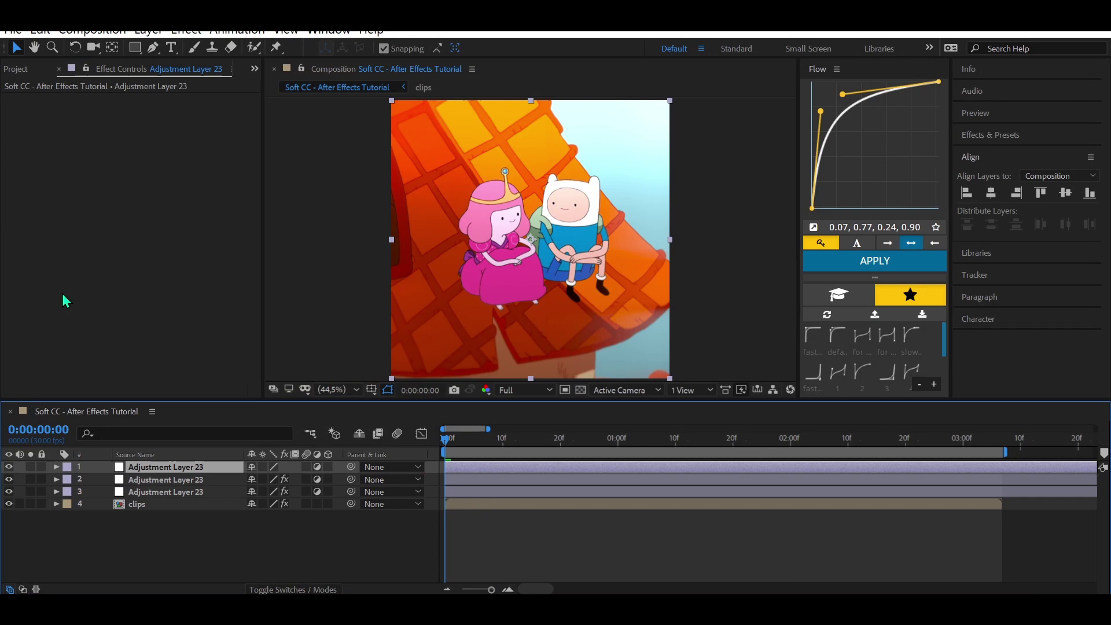
{"action": "key", "text": "ctrl+space"}
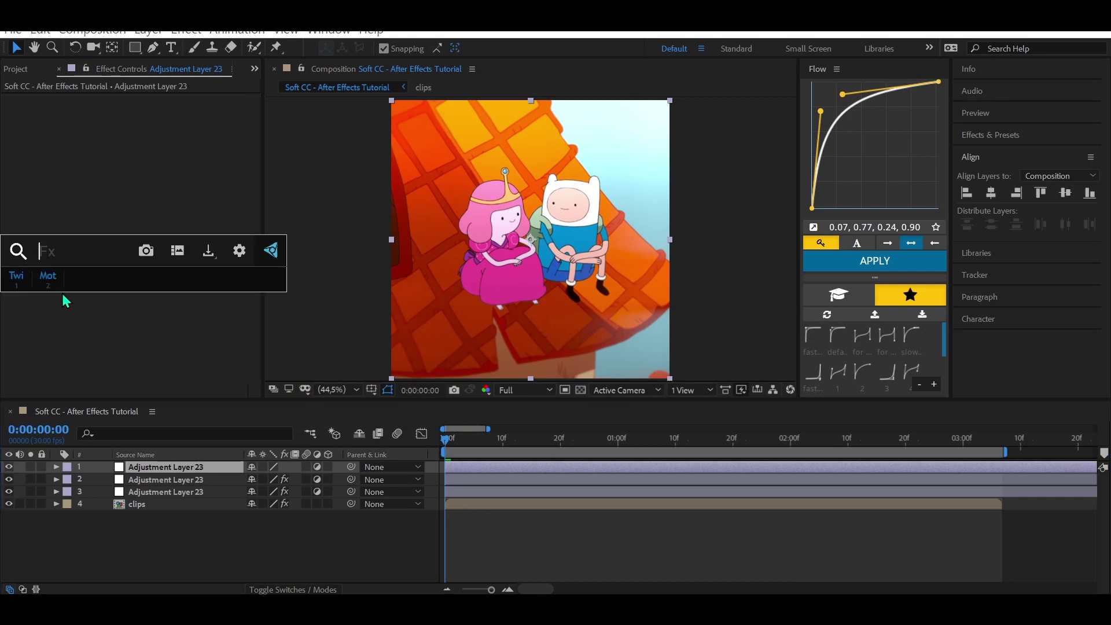
{"action": "type", "text": "shar"}
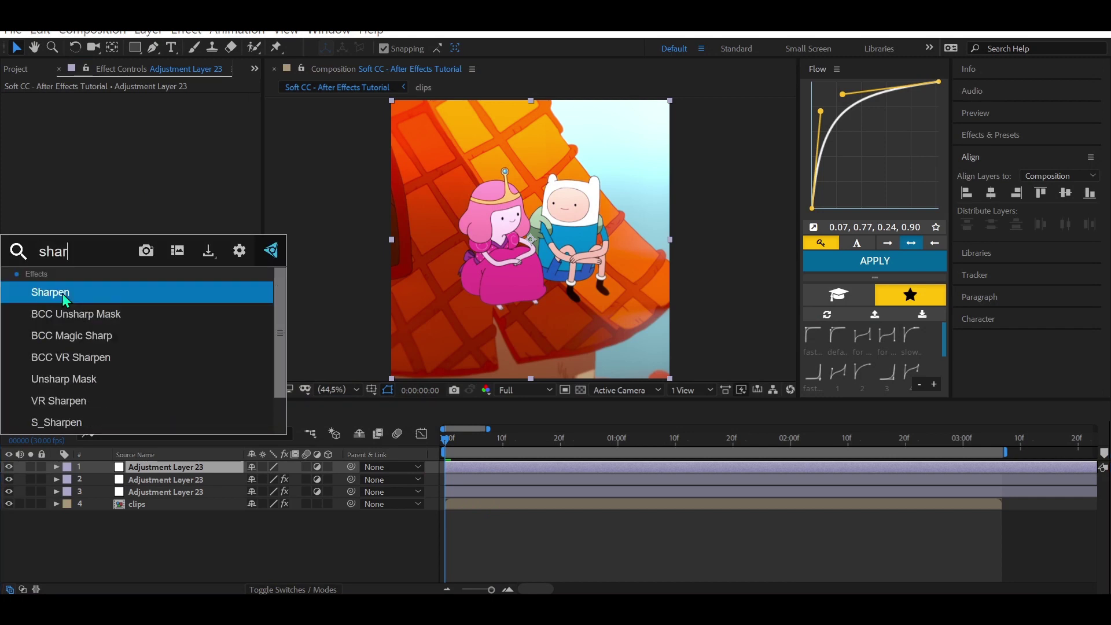
{"action": "left_click", "coordinate": [62, 293]}
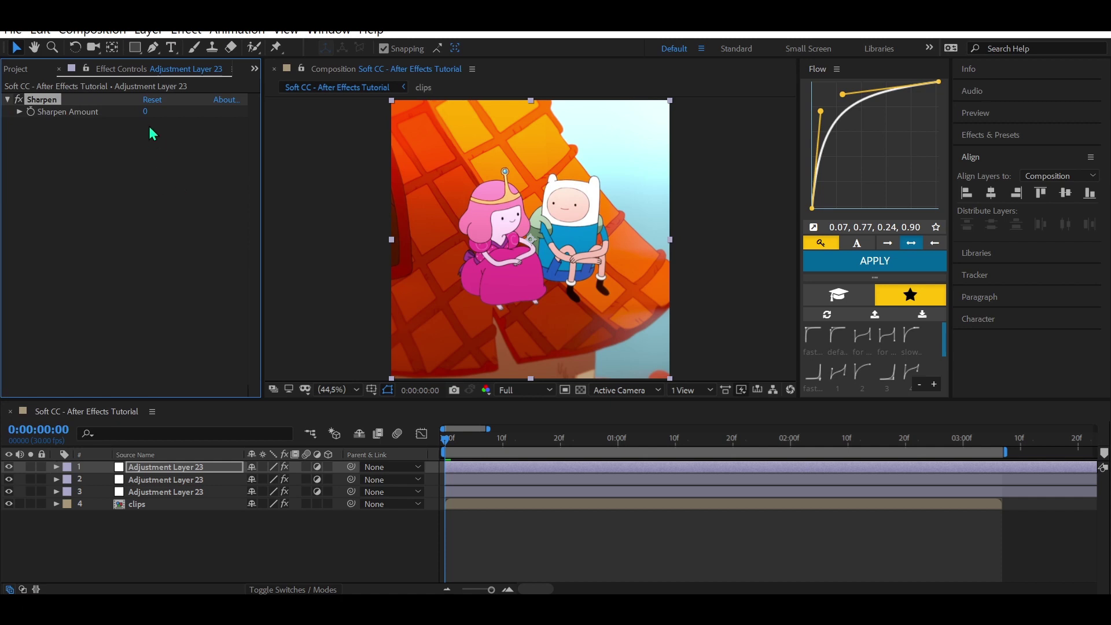
{"action": "type", "text": "20"}
{"action": "key", "text": "Return"}
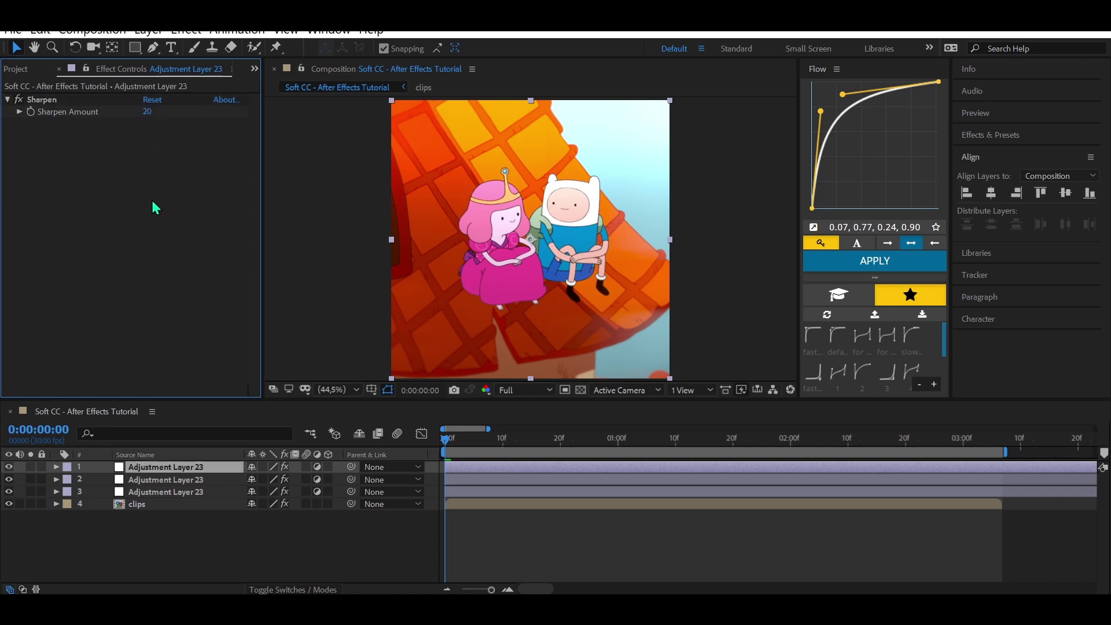
{"action": "key", "text": "ctrl+space"}
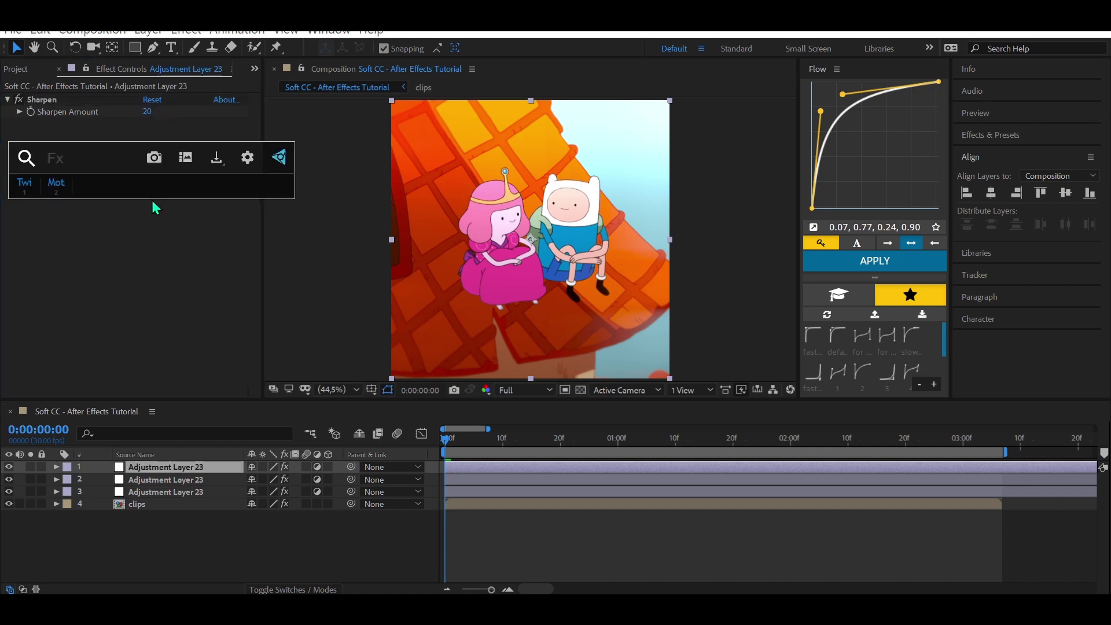
{"action": "type", "text": "unsg="}
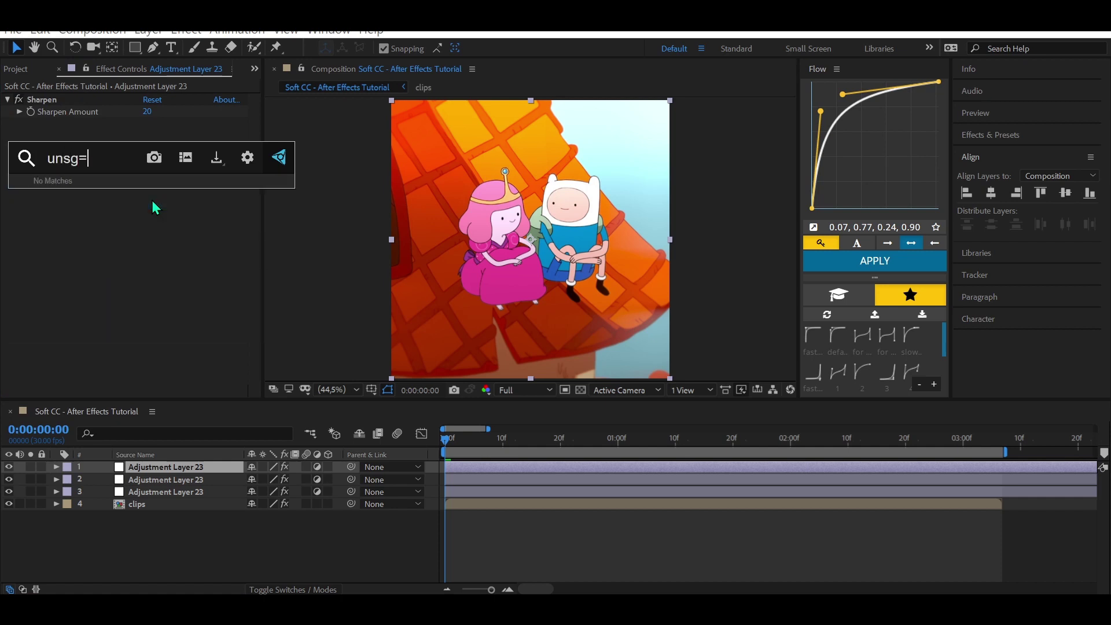
Apply Unsharp Mask from a 'uns' search, with Amount 25 and Radius 50
{"action": "key", "text": "BackSpace"}
{"action": "key", "text": "BackSpace"}
{"action": "key", "text": "Return"}
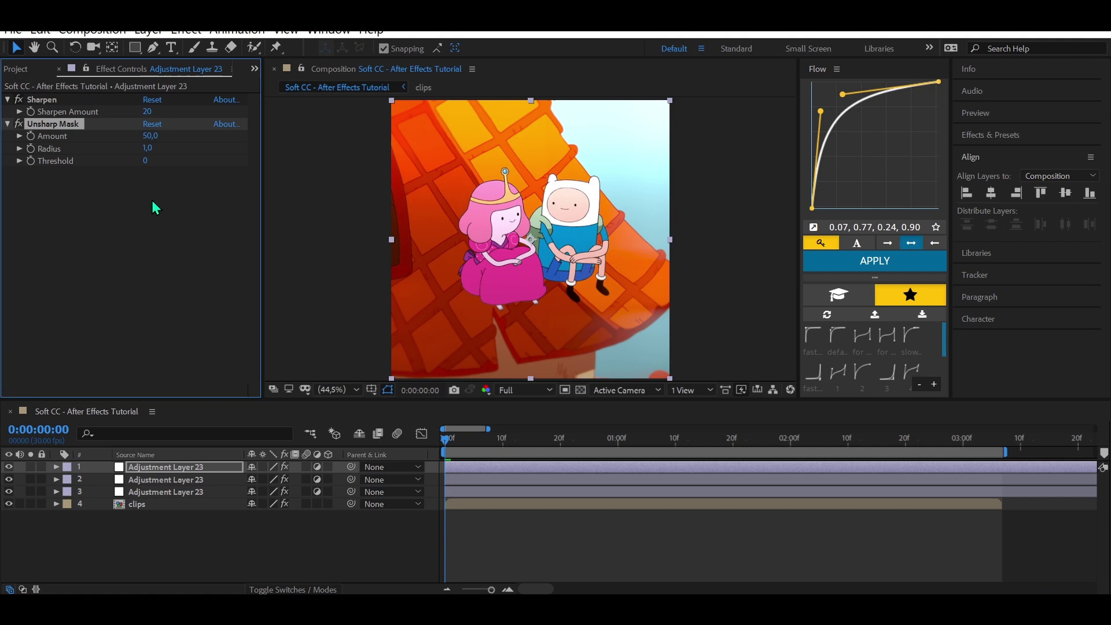
{"action": "left_click", "coordinate": [151, 136]}
{"action": "type", "text": "25"}
{"action": "left_click", "coordinate": [163, 239]}
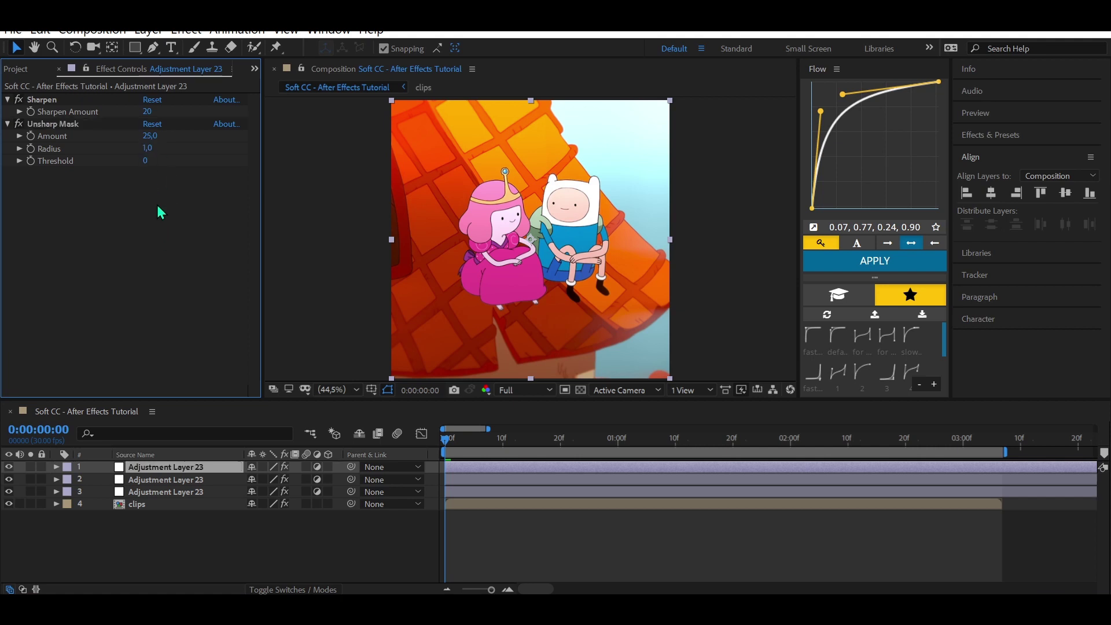
{"action": "left_click", "coordinate": [148, 150]}
{"action": "type", "text": "50"}
{"action": "left_click", "coordinate": [152, 245]}
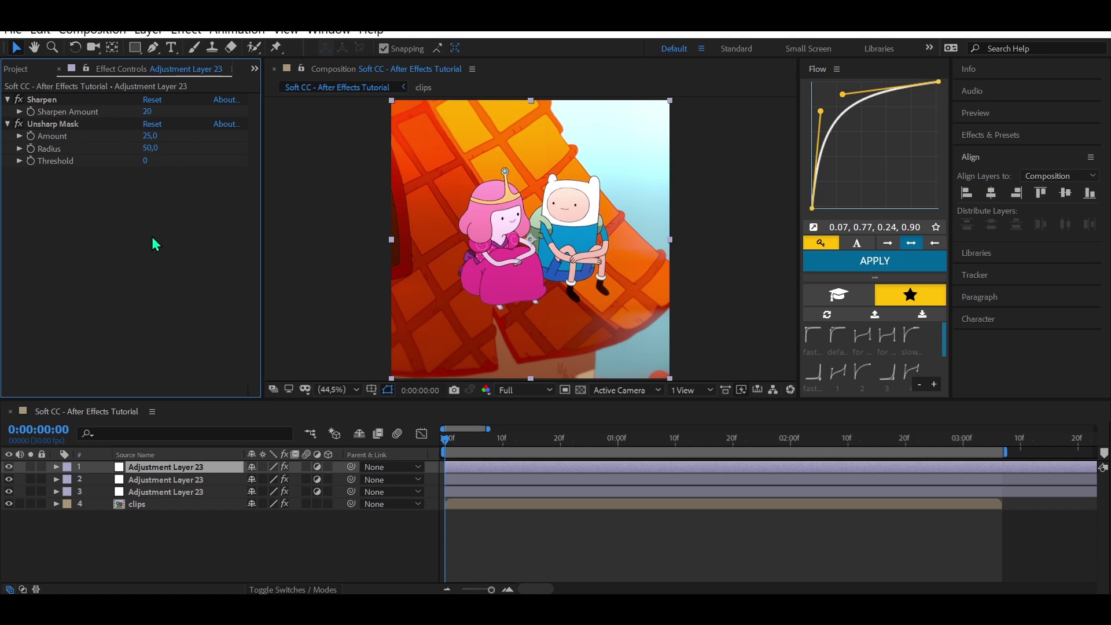